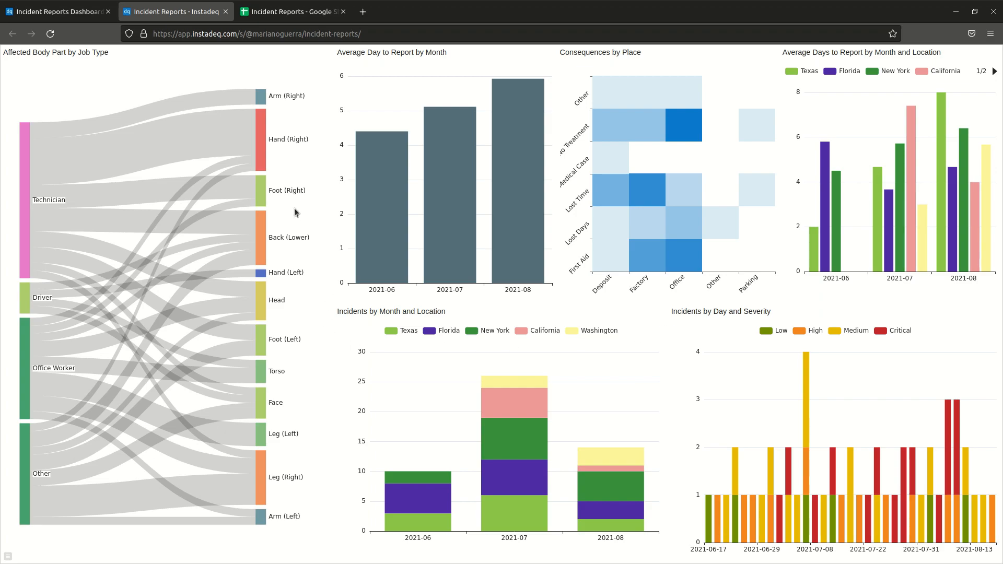
Step: Examine the Select card's incident output fields and compare them with the charts on the published Incident Reports dashboard
click(76, 16)
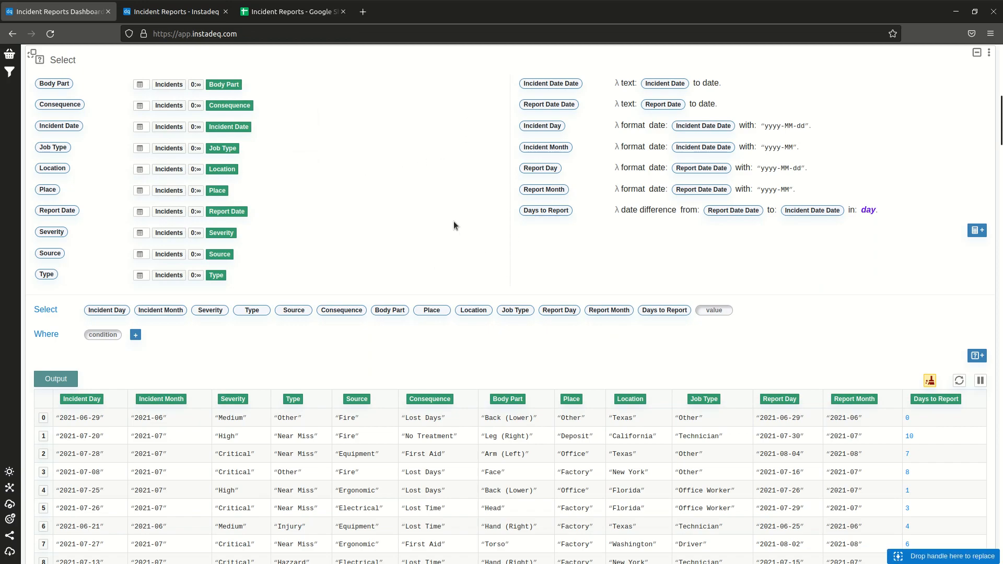
scroll(522, 305, down, 3)
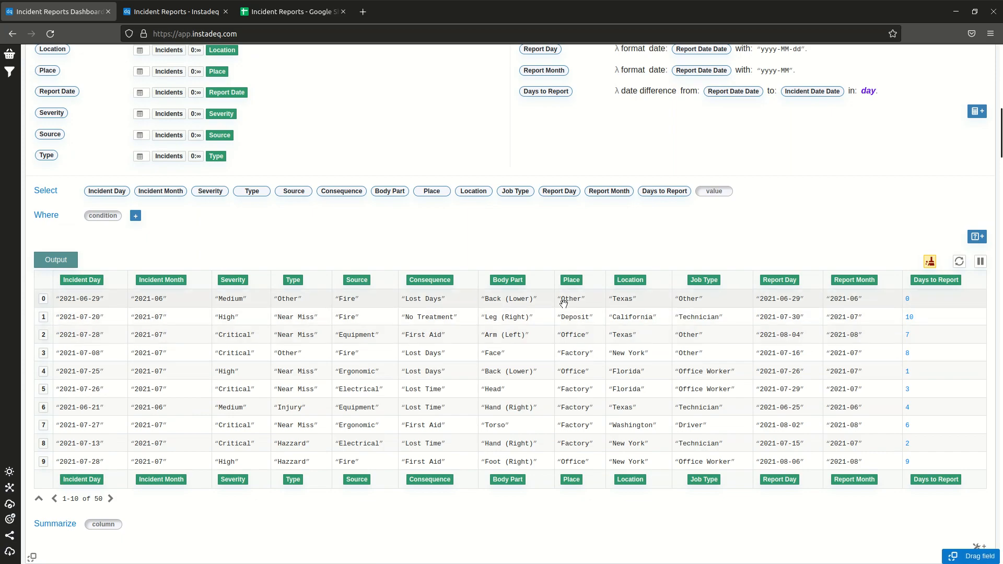
scroll(563, 304, down, 3)
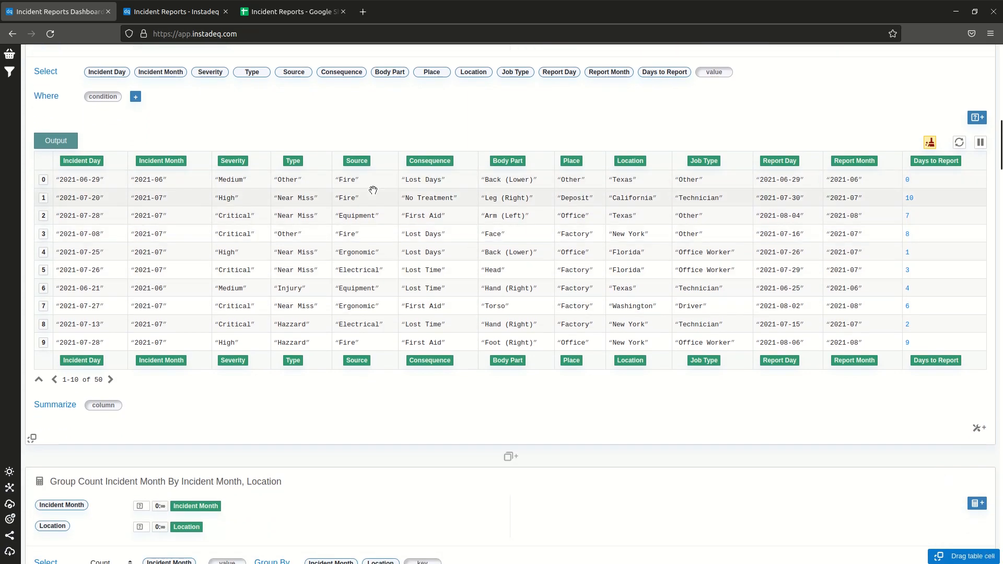
scroll(373, 190, down, 2)
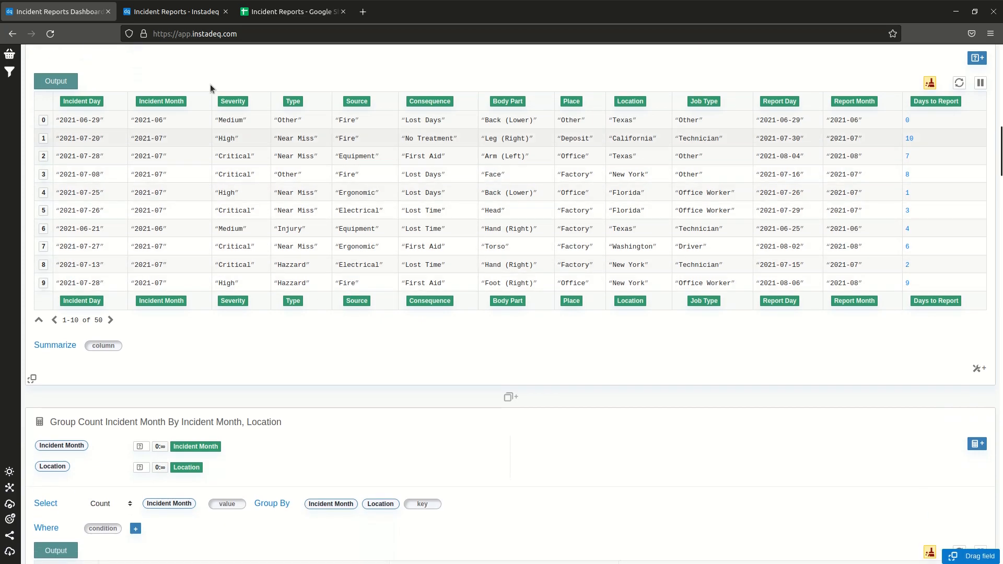
click(187, 14)
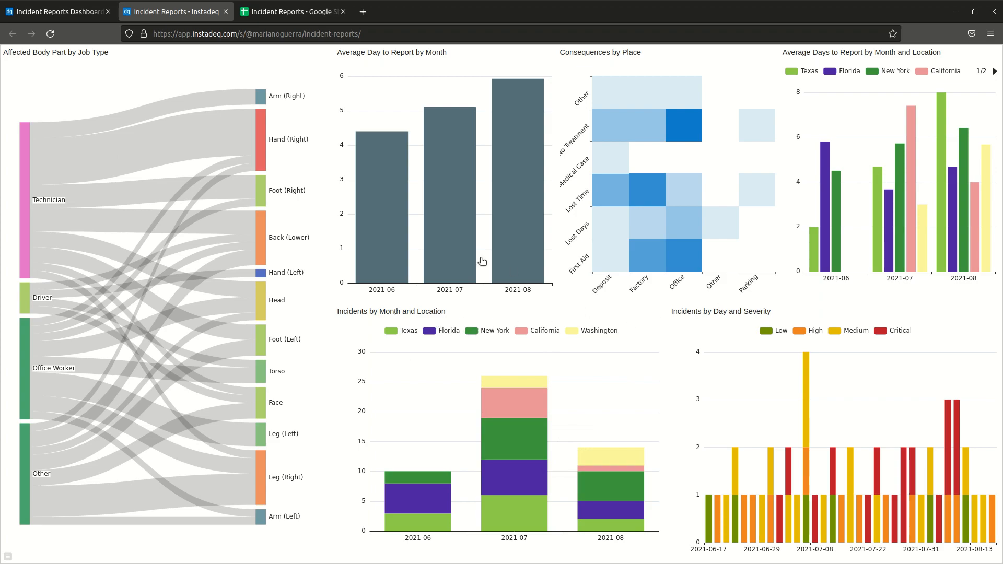
click(87, 14)
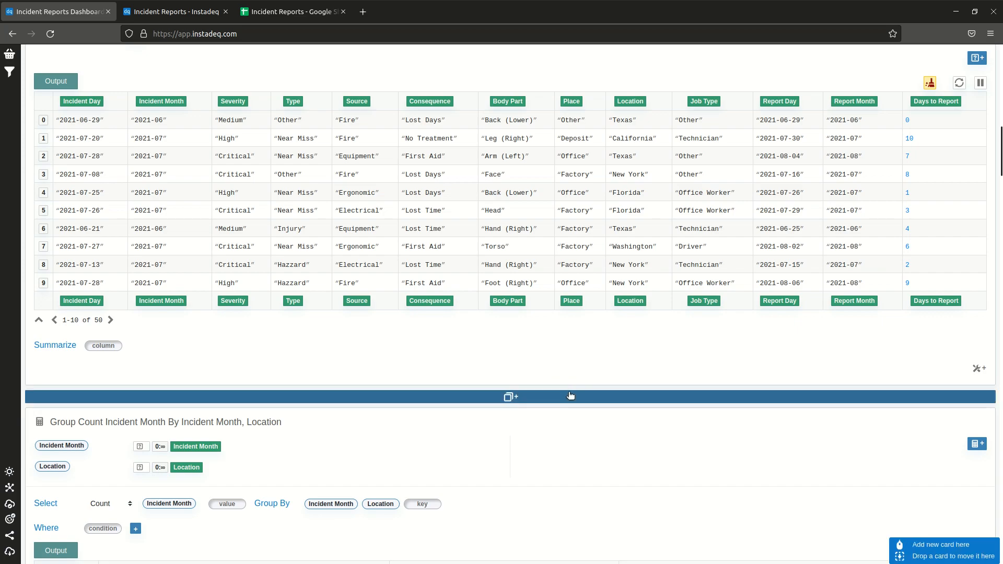
scroll(562, 346, up, 1)
scroll(563, 348, up, 1)
scroll(600, 374, down, 2)
Step: Add a Group By card directly below the Select card and have it select the Count of Incident Day
click(579, 398)
scroll(587, 367, down, 6)
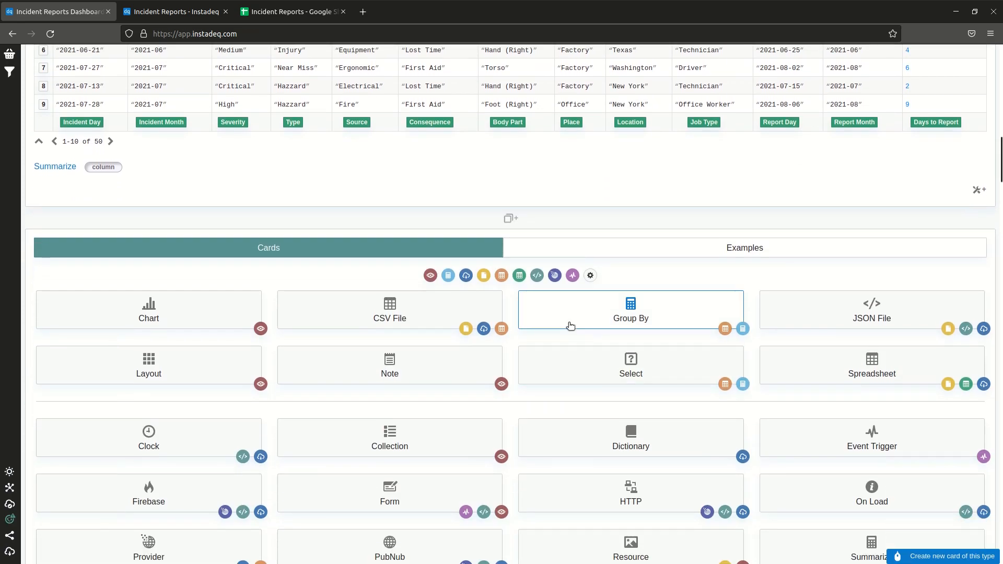
click(567, 324)
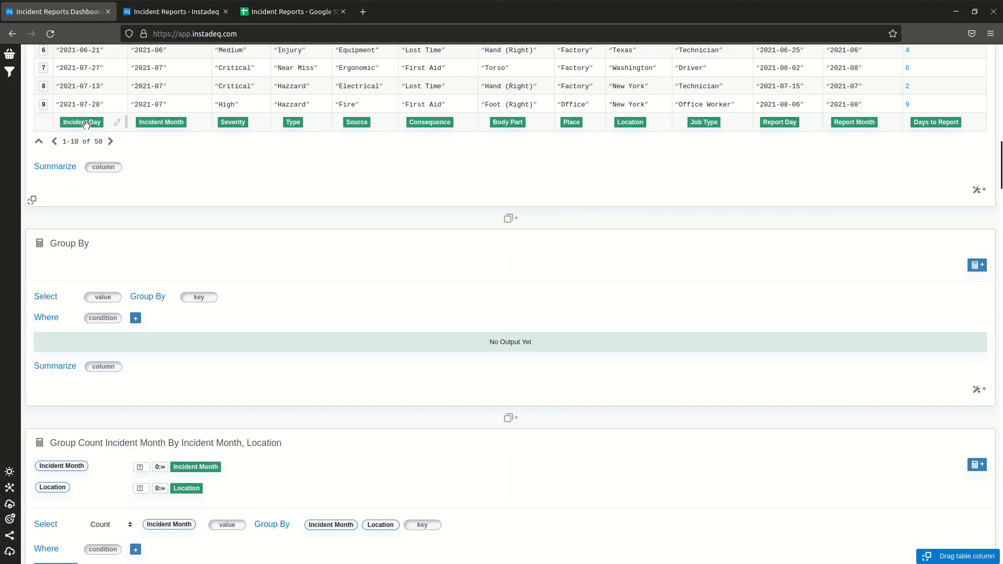
drag(75, 123, 104, 299)
click(113, 305)
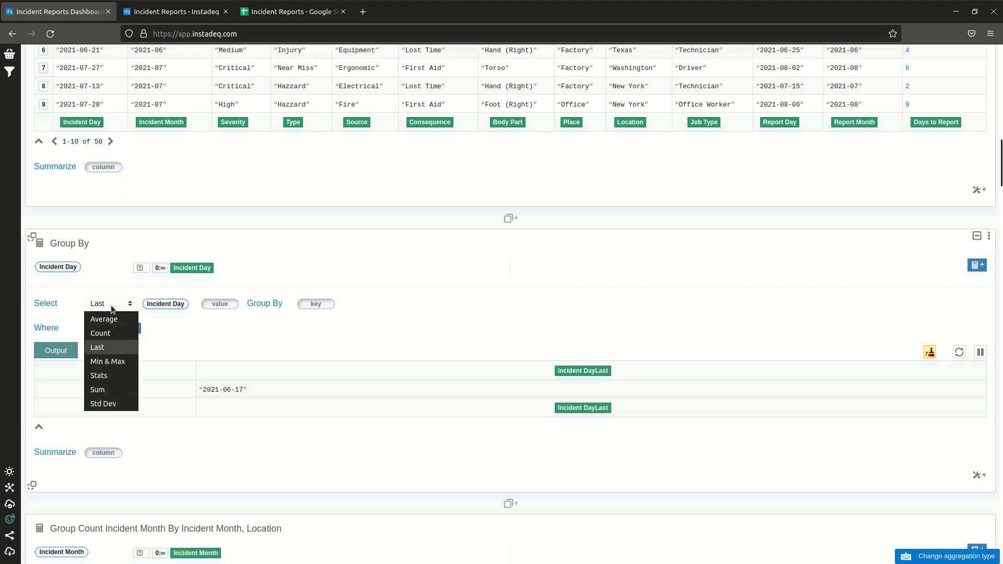
click(105, 333)
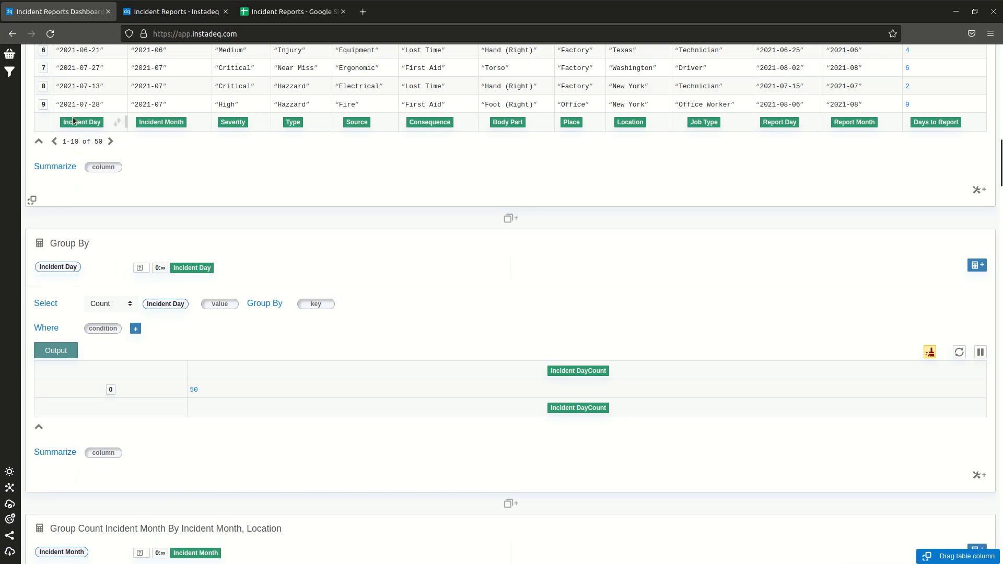
Step: Group the count by Incident Day and Severity, and sort the output by Incident Day in ascending order
drag(73, 122, 311, 305)
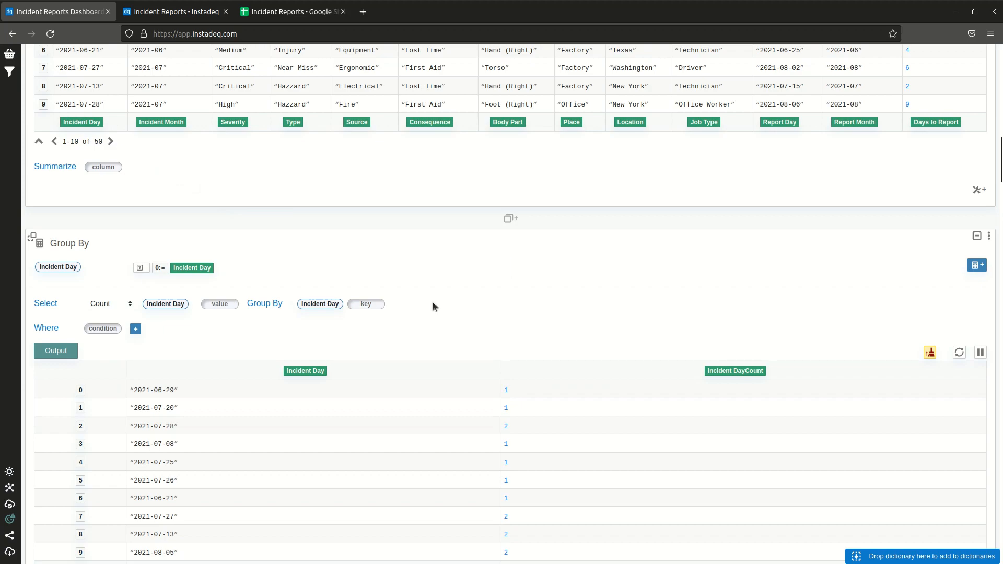
scroll(455, 293, down, 1)
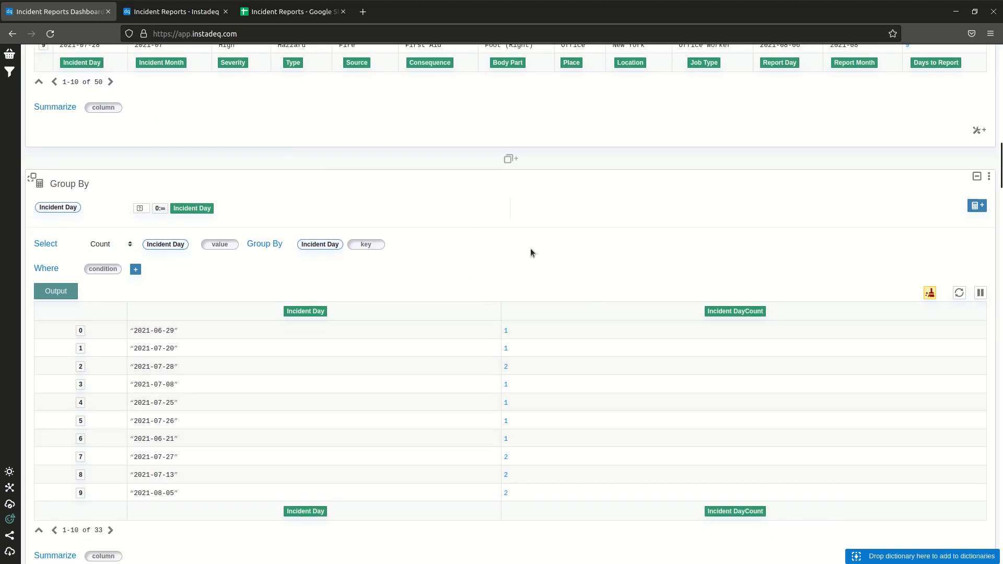
scroll(485, 244, up, 1)
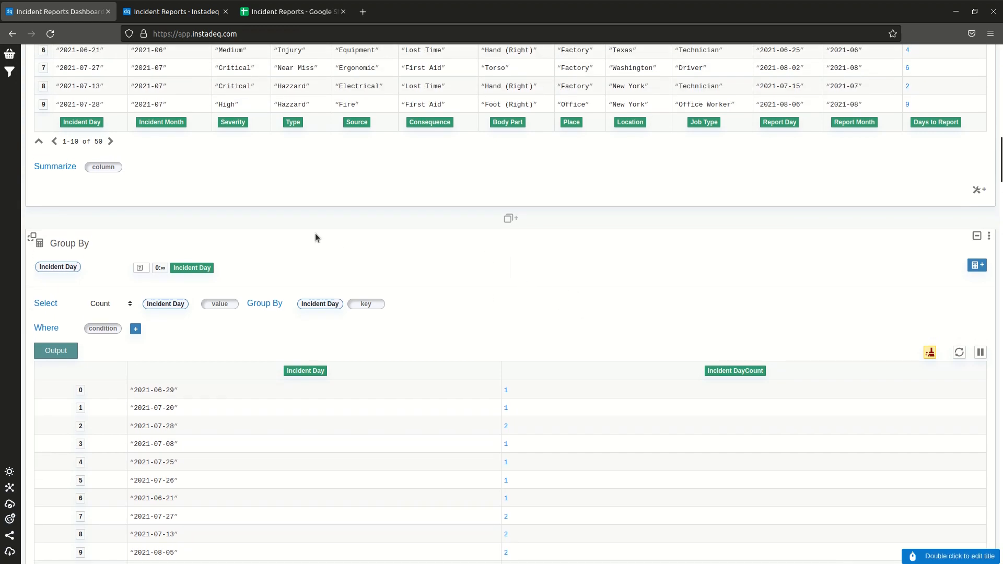
drag(232, 121, 362, 302)
scroll(490, 286, down, 1)
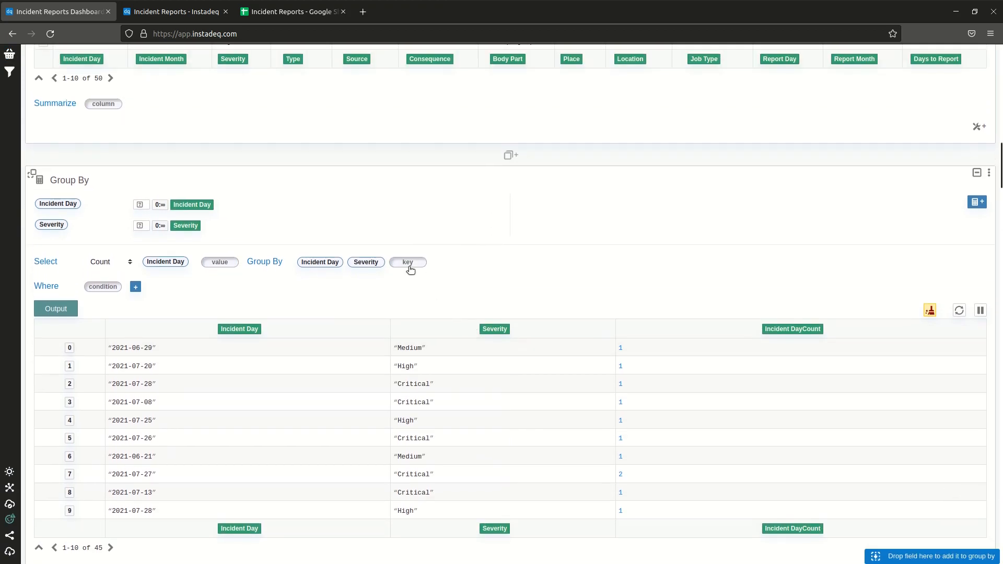
click(380, 333)
scroll(528, 265, down, 1)
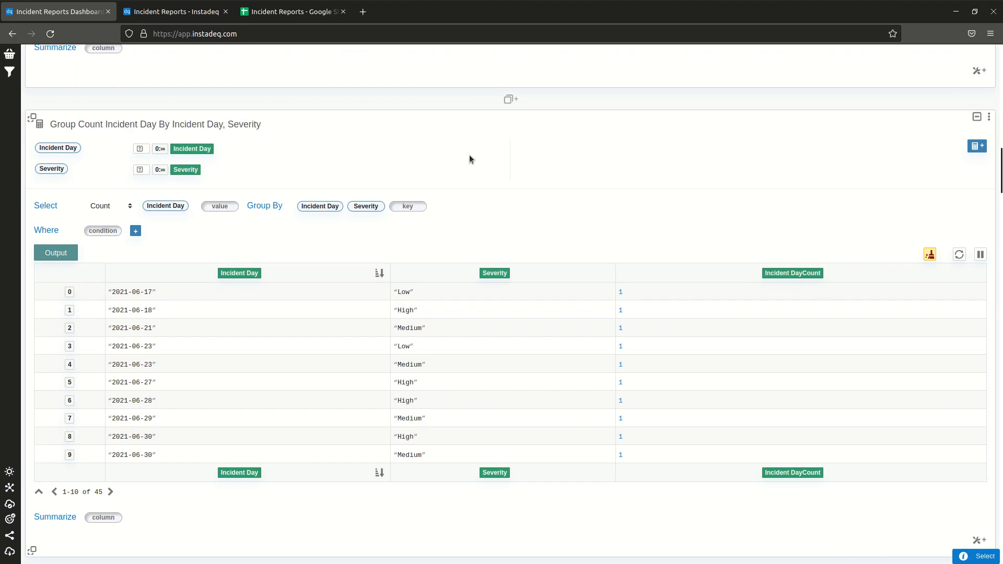
Step: Add a Chart card directly below the Group Count Incident Day By Incident Day, Severity card
scroll(473, 153, down, 2)
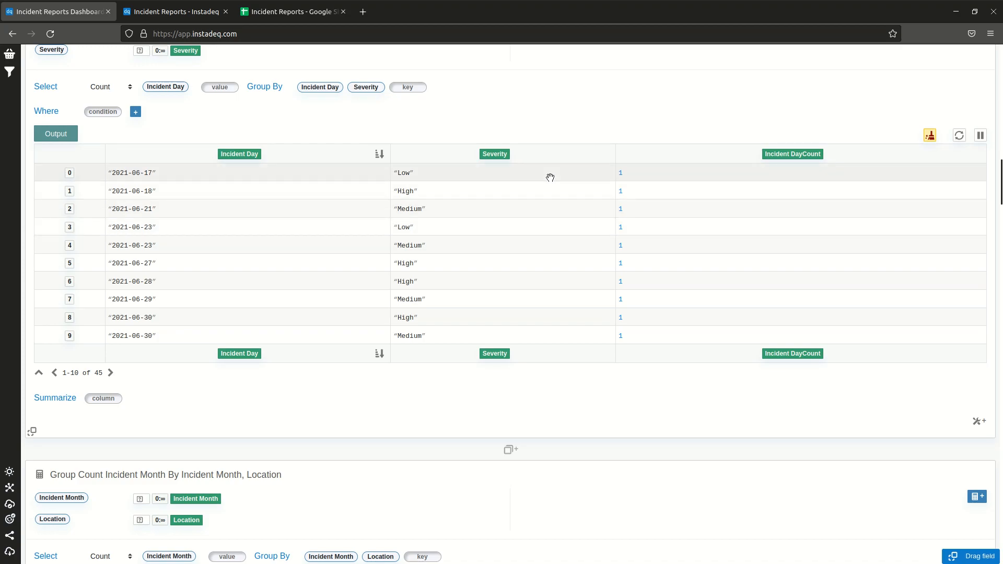
scroll(524, 170, up, 3)
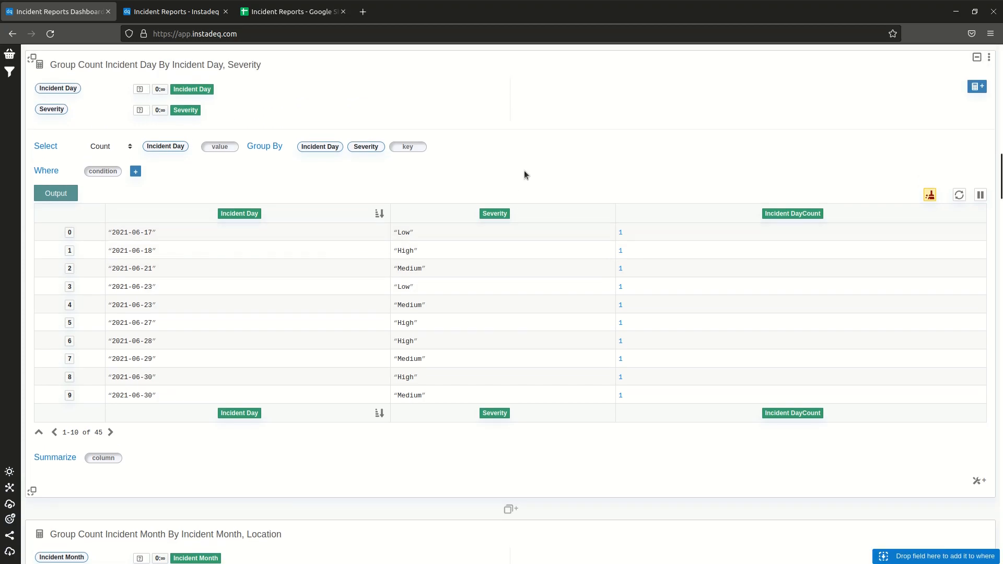
scroll(524, 170, down, 3)
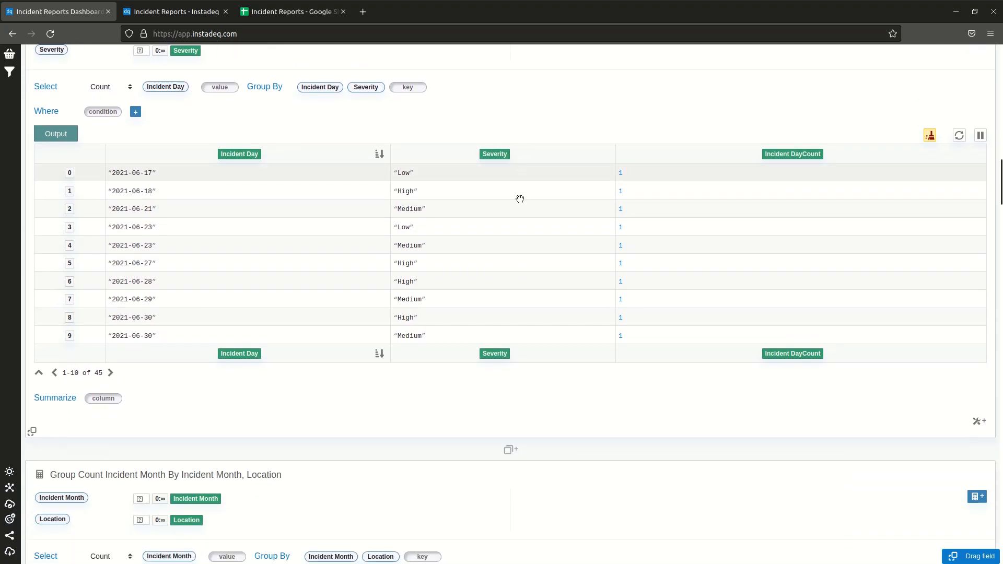
click(462, 450)
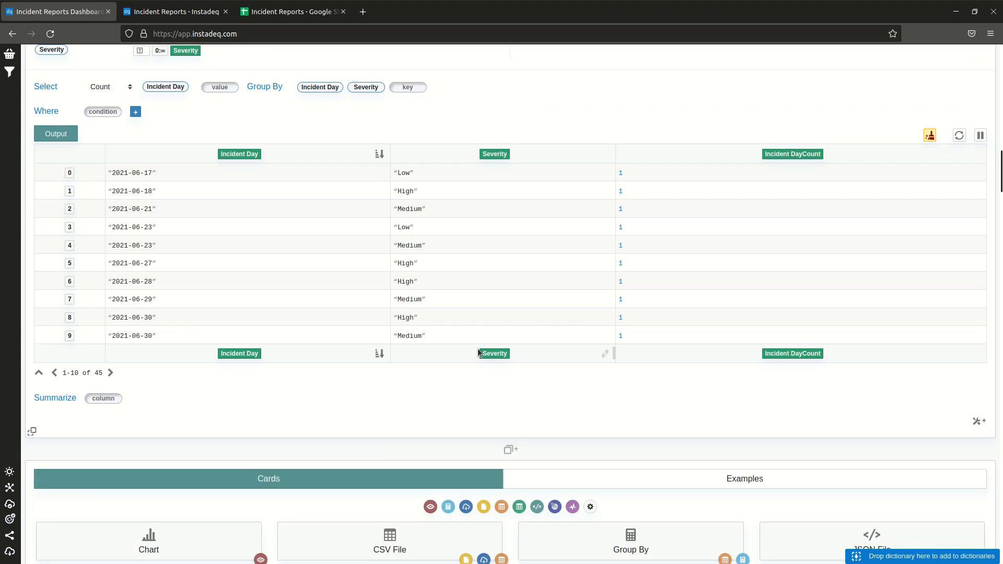
scroll(474, 353, down, 6)
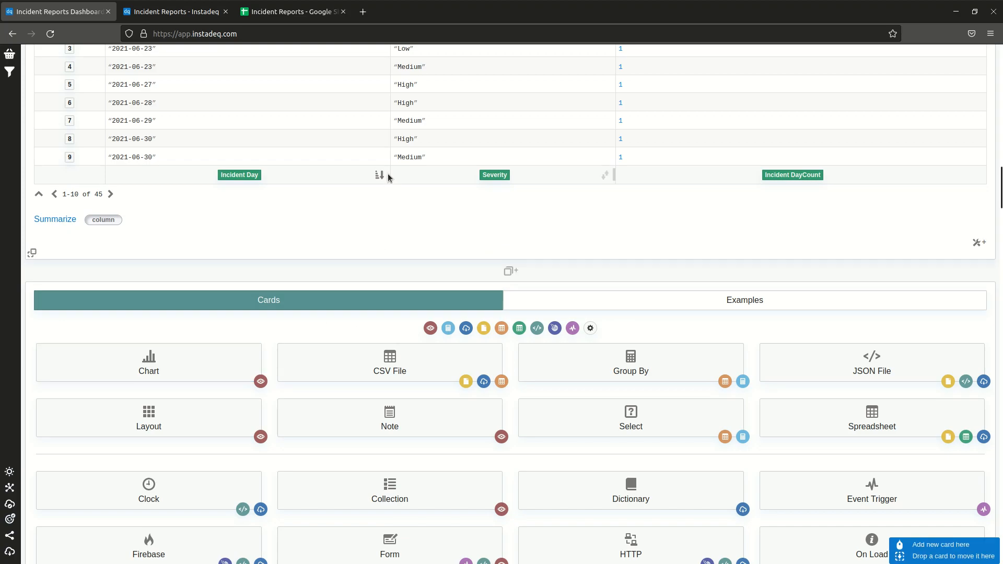
click(190, 368)
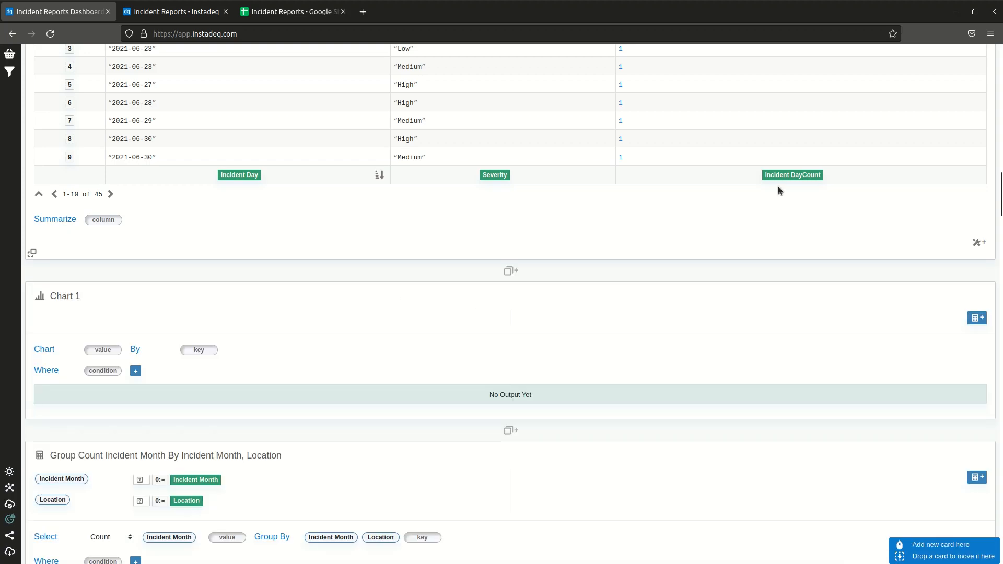
Step: Chart Incident DayCount by Incident Day and Severity in the new Chart card
drag(792, 174, 104, 350)
drag(236, 176, 262, 353)
drag(490, 177, 316, 377)
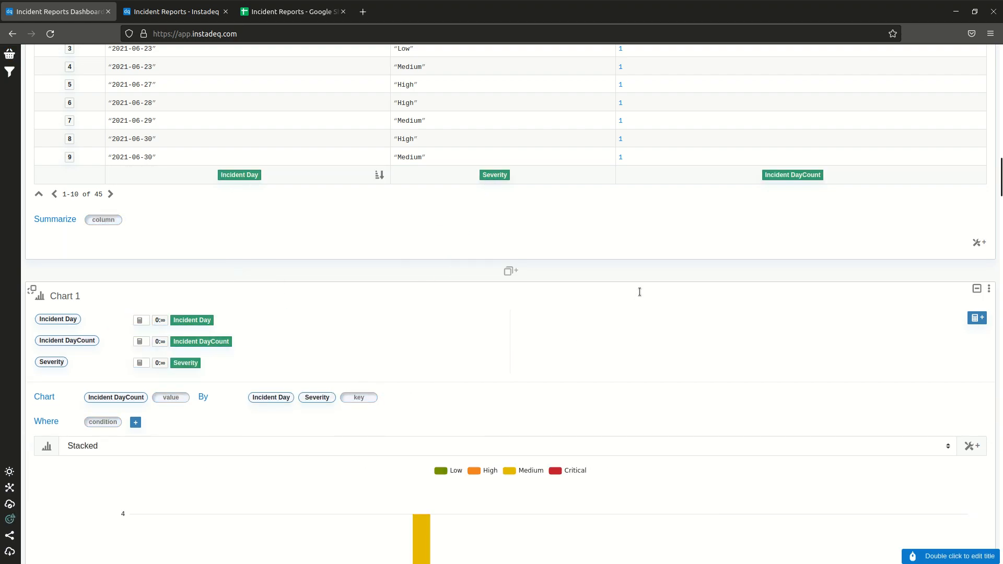
scroll(640, 293, down, 5)
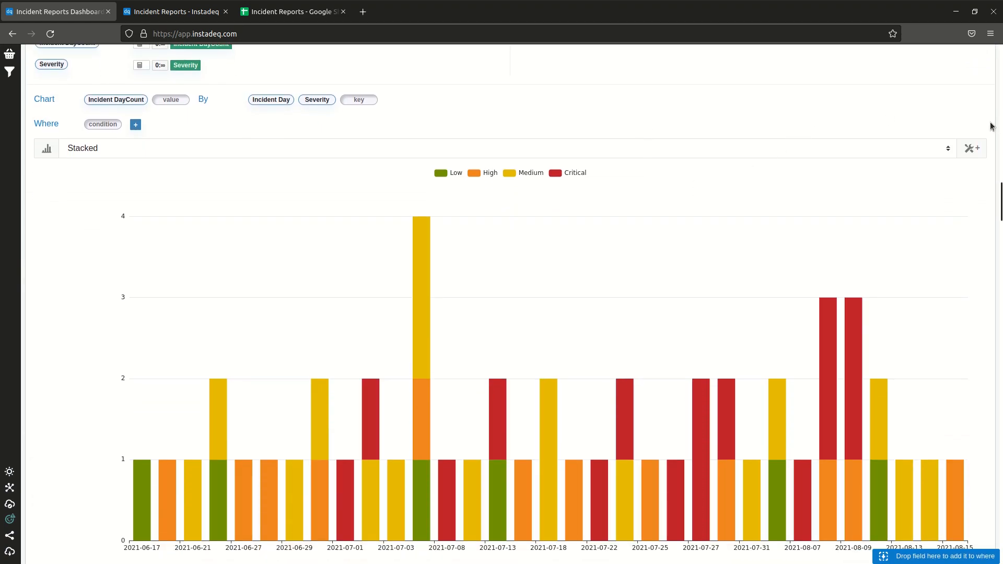
Step: Rename the new chart card "Incidents by Day and Severity", copying the title from the published dashboard
scroll(991, 126, up, 4)
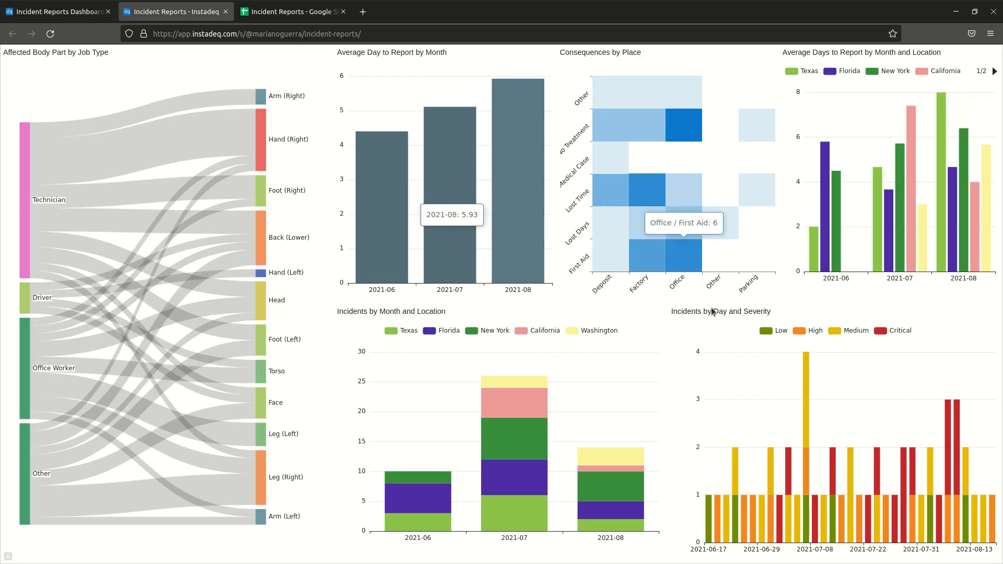
triple_click(707, 312)
key(ctrl+c)
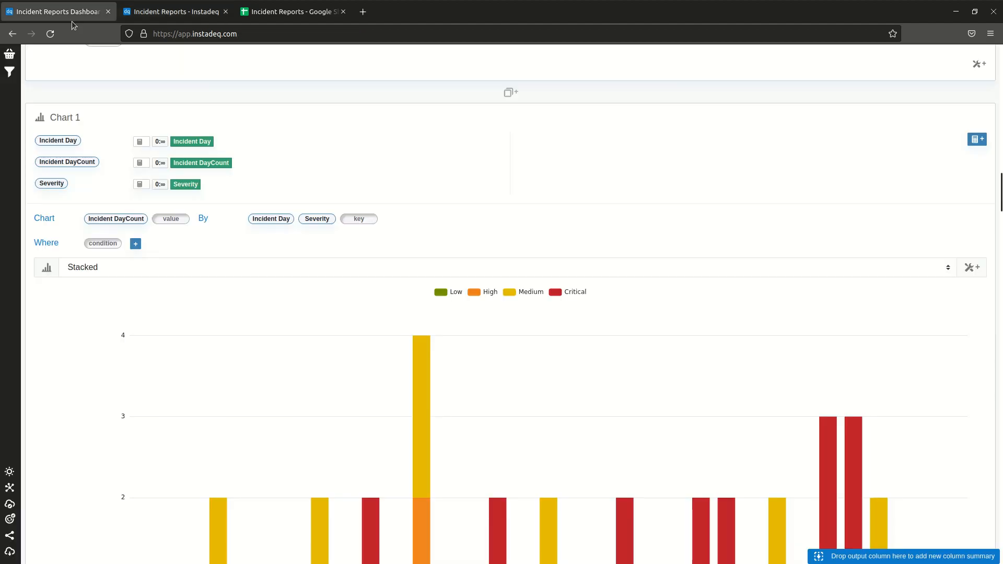
click(57, 11)
double_click(66, 117)
key(ctrl+v)
key(Return)
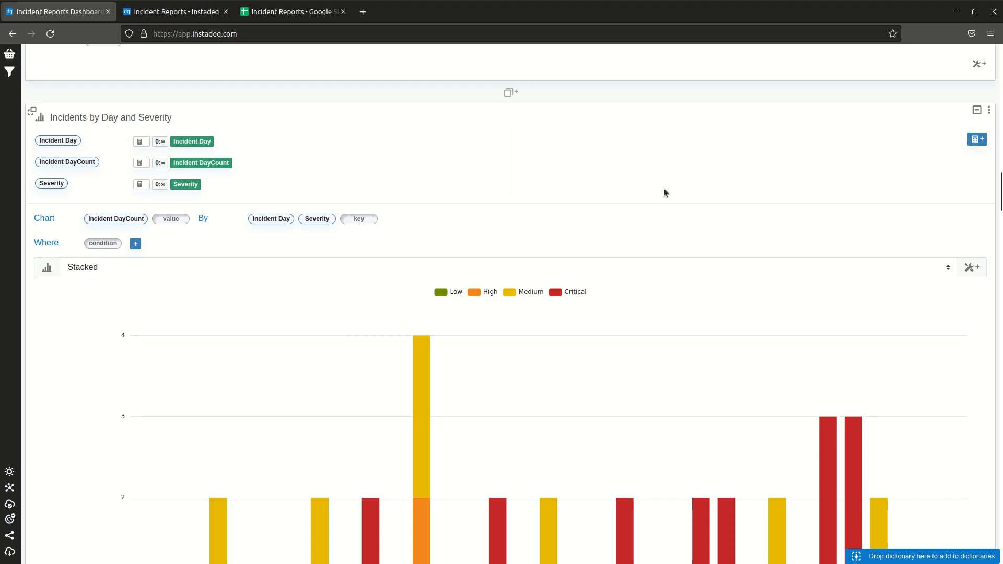
scroll(707, 183, down, 2)
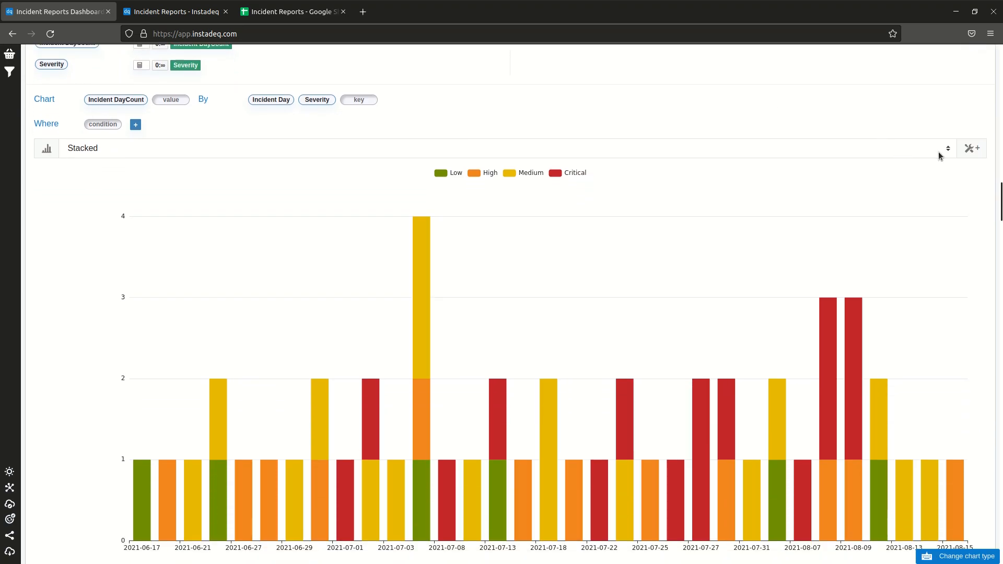
scroll(999, 202, down, 1)
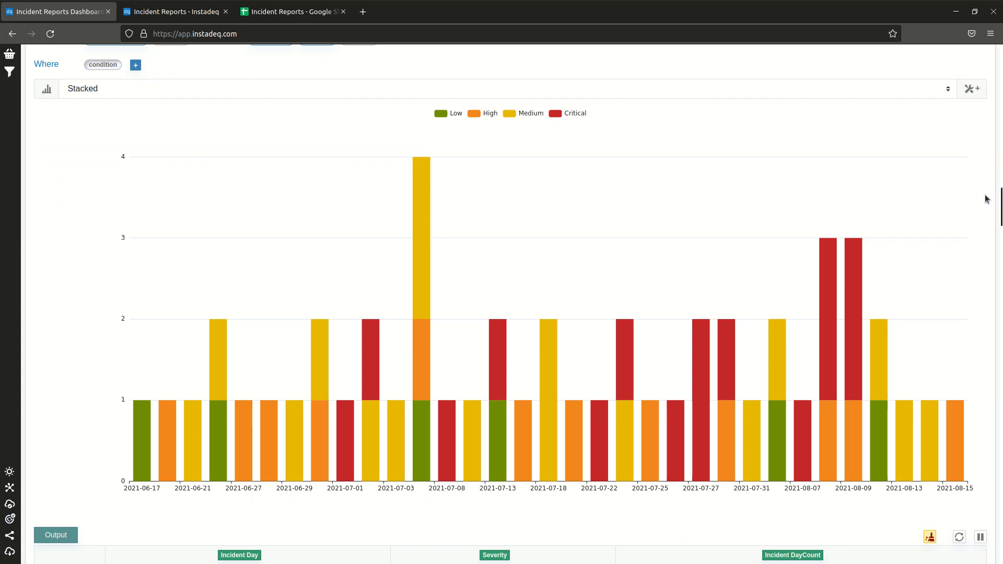
scroll(985, 197, up, 2)
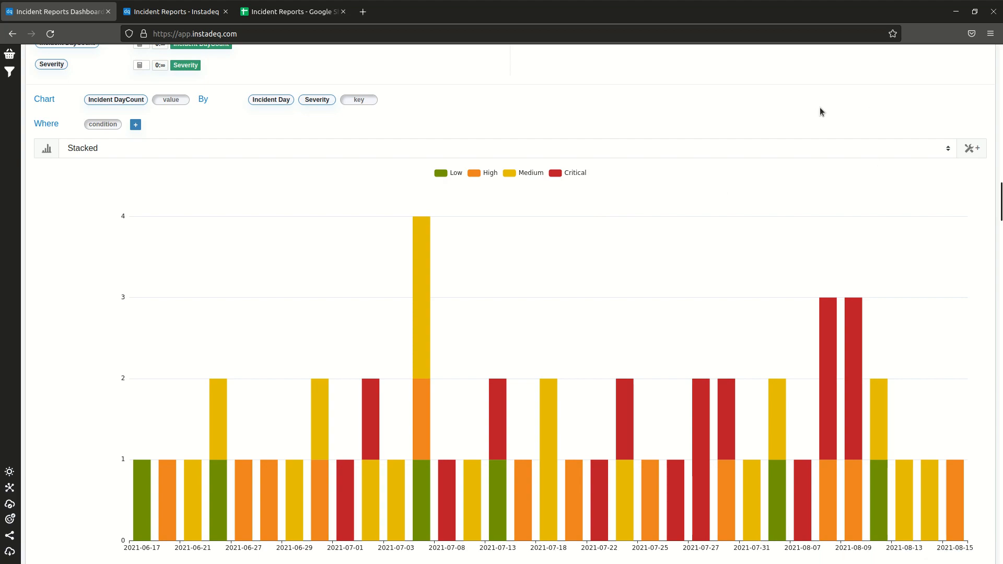
scroll(820, 108, up, 2)
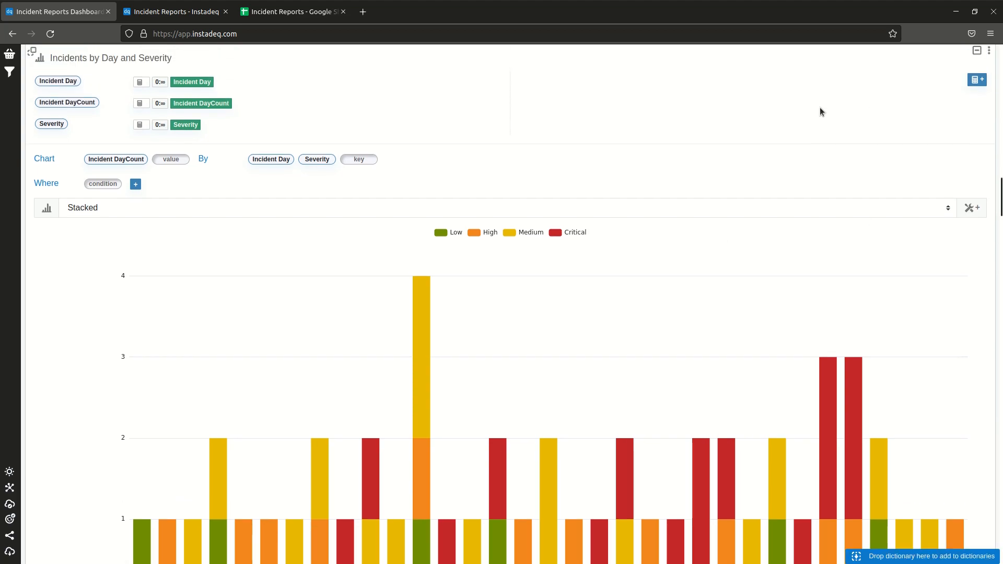